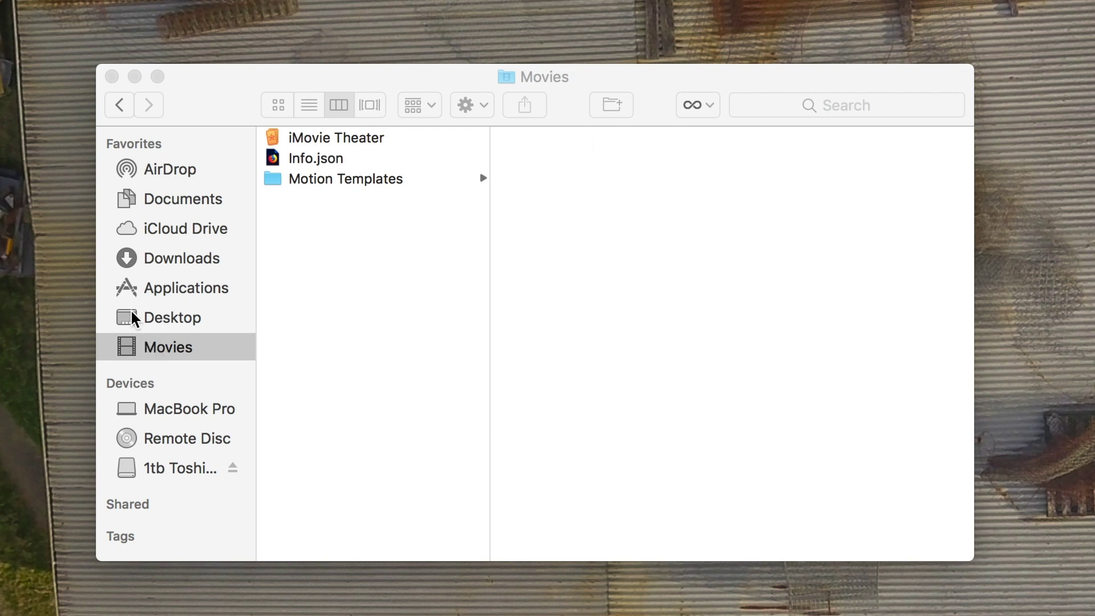
Bring the Finder window showing the Movies folder in column view to the front
{"action": "left_click", "coordinate": [160, 353]}
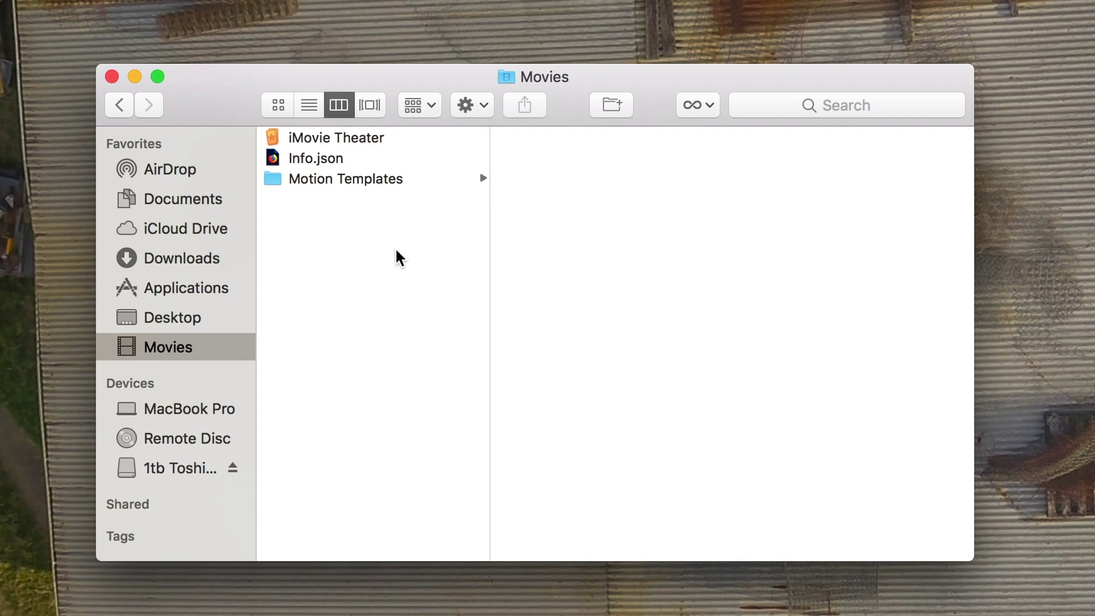
Show the package contents of iMovie Theater from its right-click menu
{"action": "left_click", "coordinate": [365, 139]}
{"action": "left_click", "coordinate": [357, 137]}
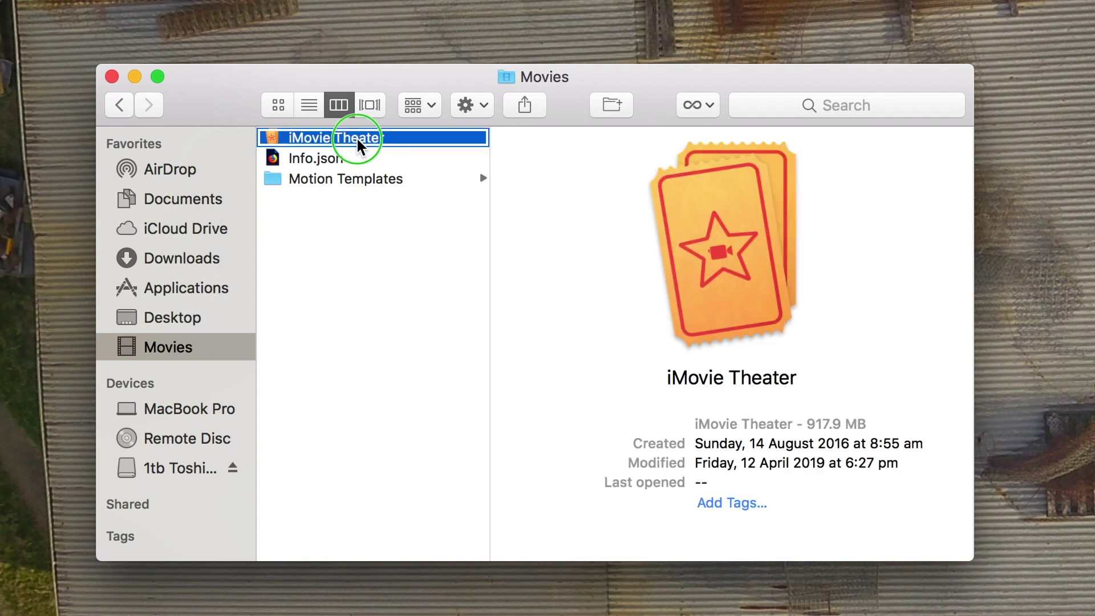
{"action": "right_click", "coordinate": [357, 137]}
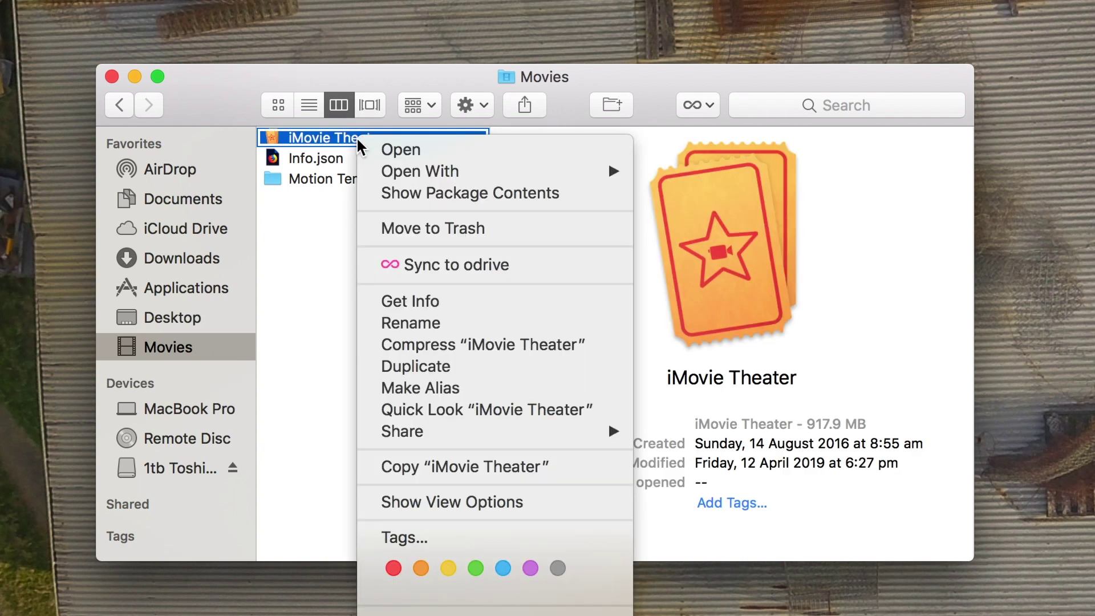
{"action": "left_click", "coordinate": [557, 200]}
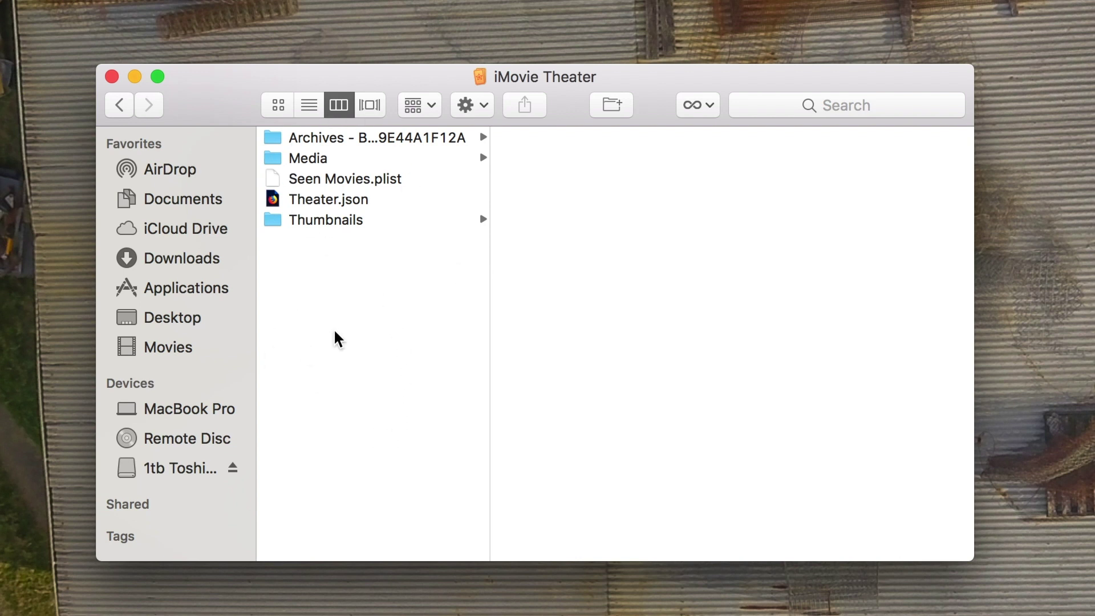
Browse the Media, Thumbnails and Archives folders, returning to Media
{"action": "left_click", "coordinate": [323, 155]}
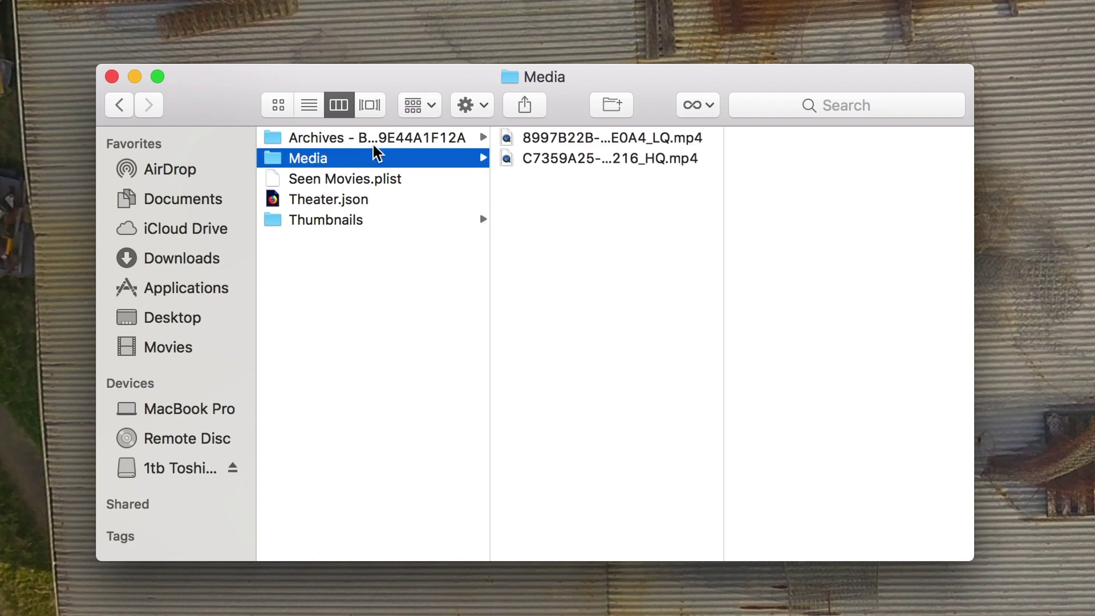
{"action": "left_click", "coordinate": [364, 222]}
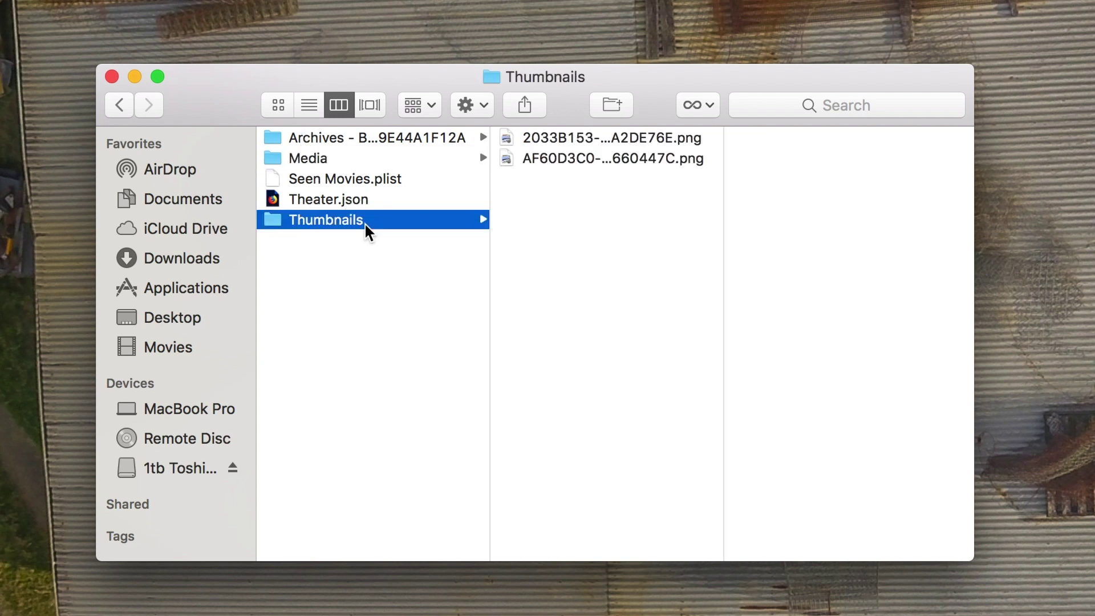
{"action": "left_click", "coordinate": [351, 137]}
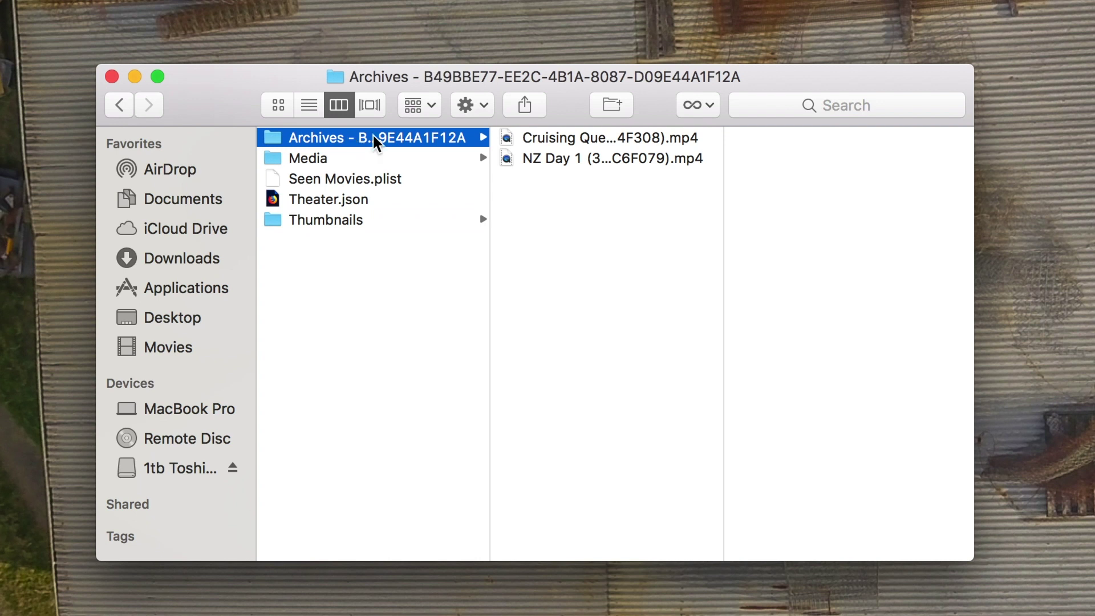
{"action": "left_click", "coordinate": [319, 161]}
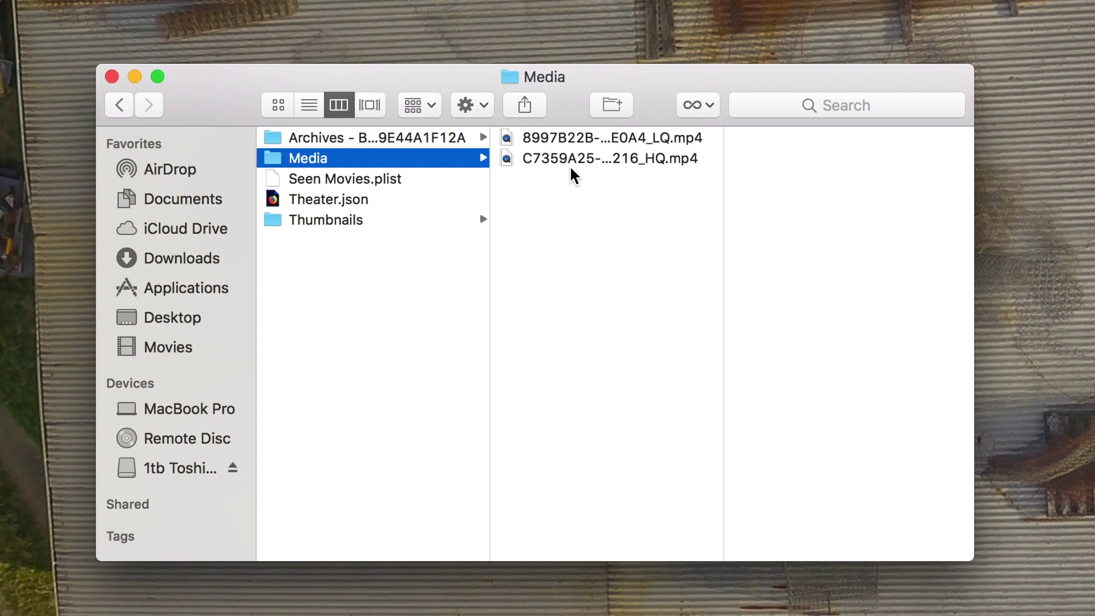
Preview the C7359A25 HQ and 8997B22B LQ videos in the Media folder
{"action": "left_click", "coordinate": [577, 159]}
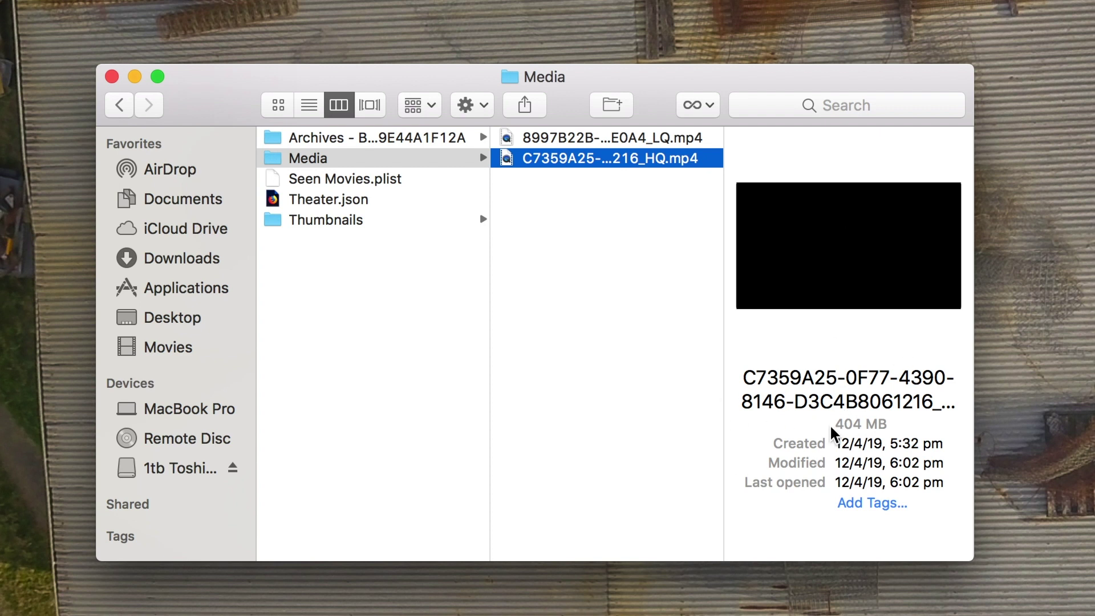
{"action": "left_click", "coordinate": [537, 133]}
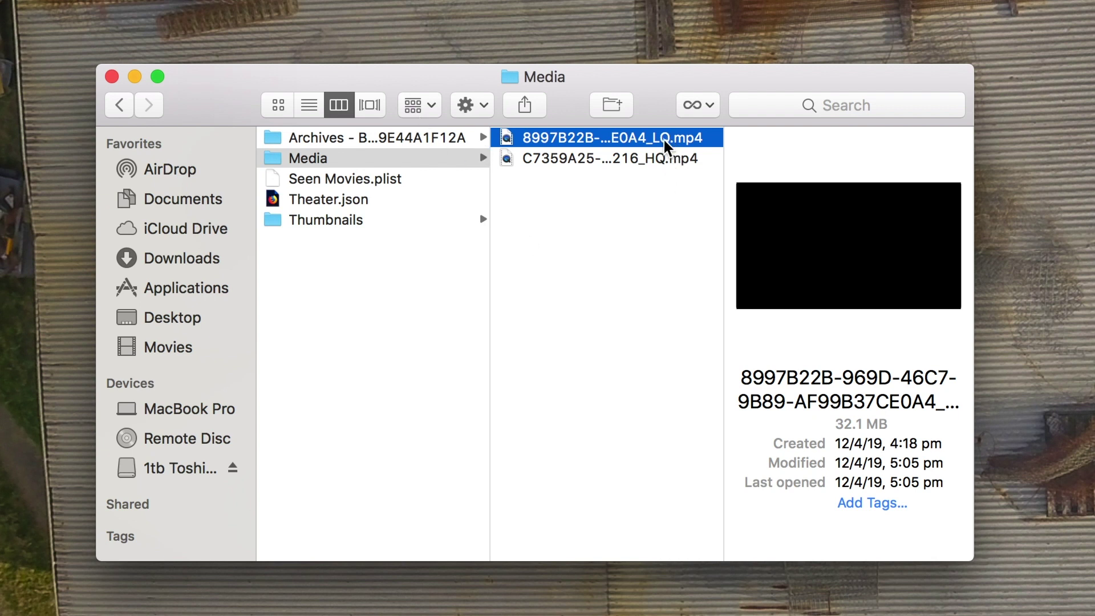
{"action": "left_click", "coordinate": [650, 162]}
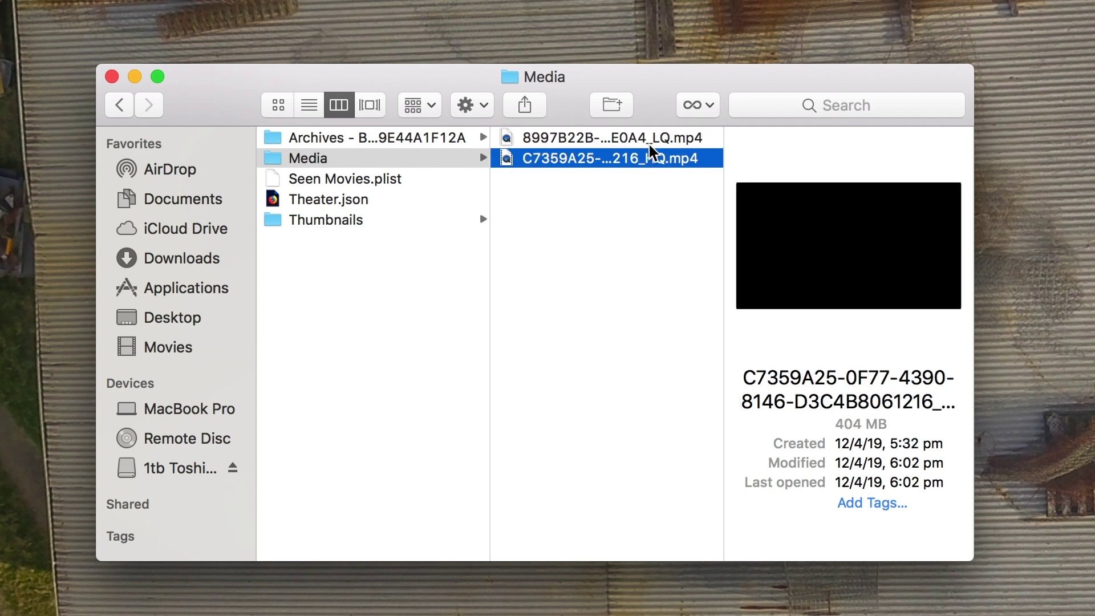
Preview the Cruising Queen Charlotte and NZ Day 1 videos in the Archives folder
{"action": "left_click", "coordinate": [316, 136]}
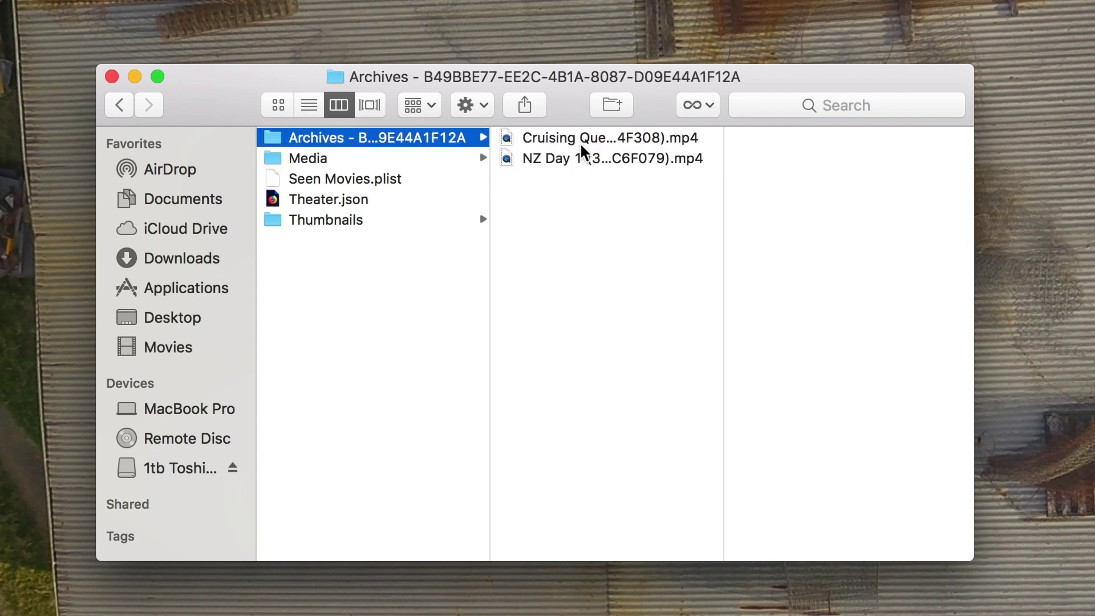
{"action": "left_click", "coordinate": [604, 138]}
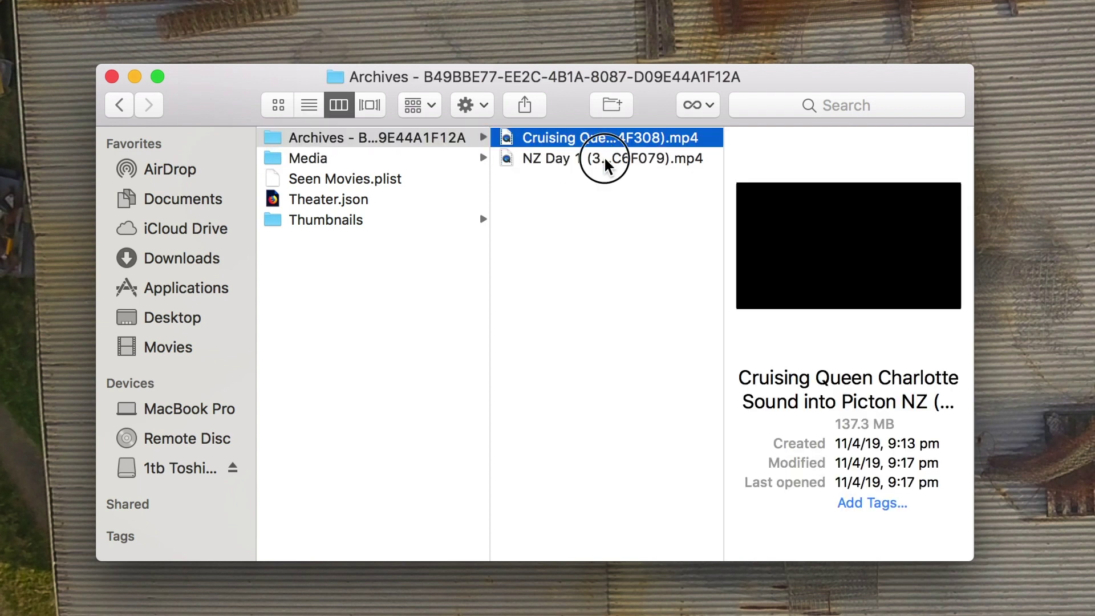
{"action": "left_click", "coordinate": [606, 160]}
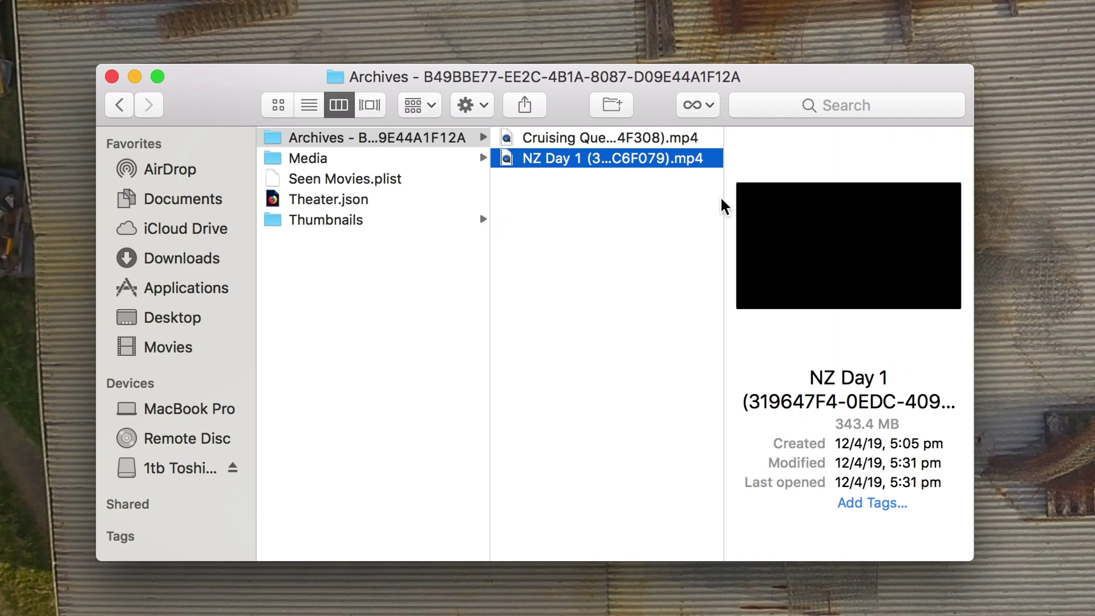
{"action": "left_click", "coordinate": [556, 138]}
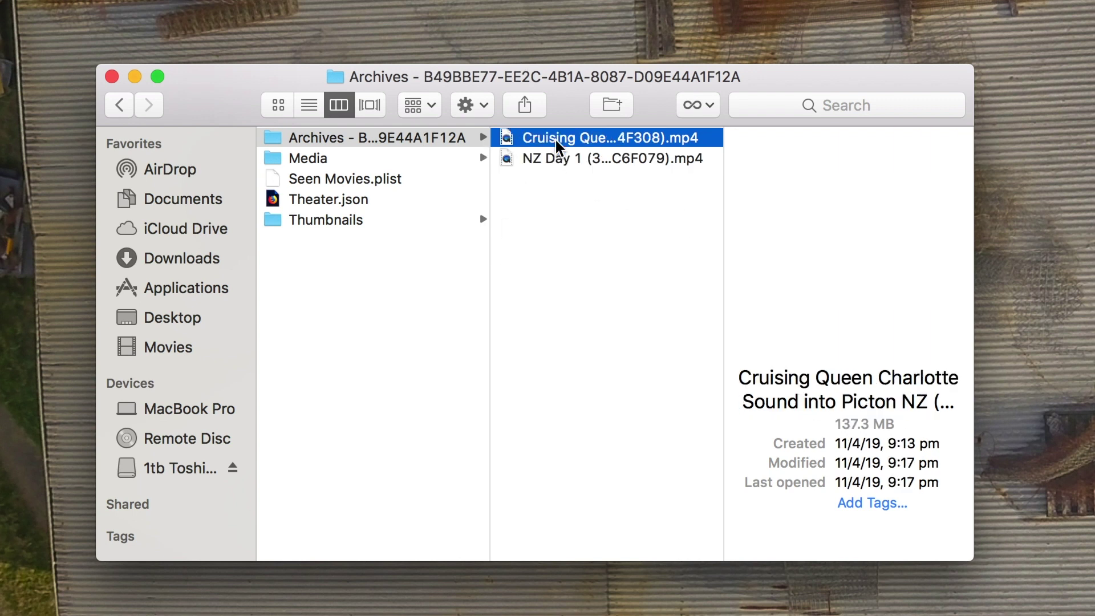
Check the Media HQ video, then reselect the 137.3 MB Cruising Queen Charlotte video
{"action": "left_click", "coordinate": [355, 158]}
{"action": "left_click", "coordinate": [635, 152]}
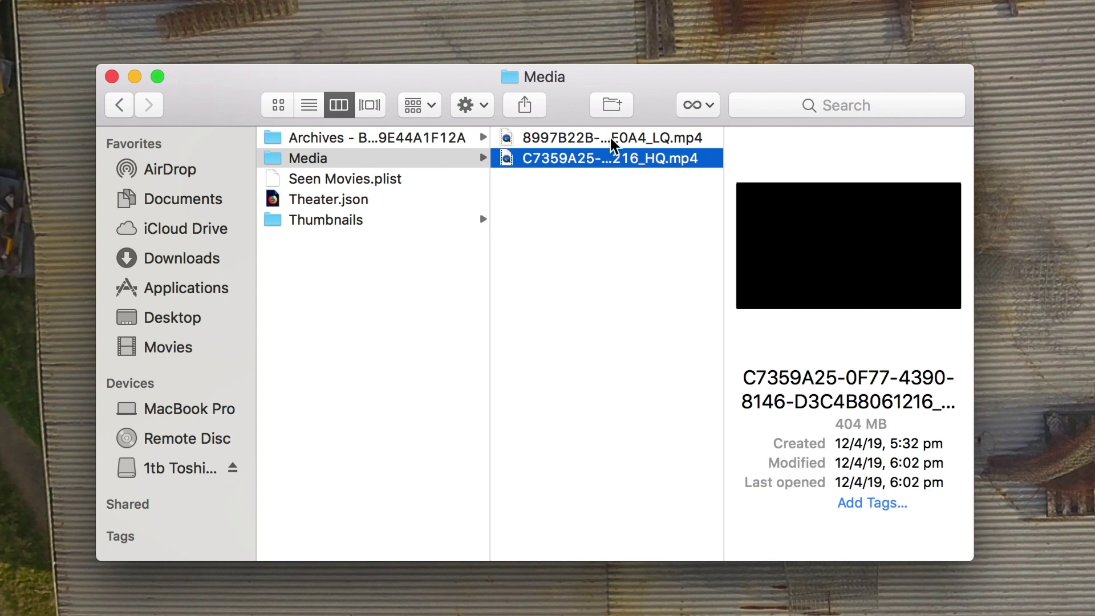
{"action": "left_click", "coordinate": [427, 141]}
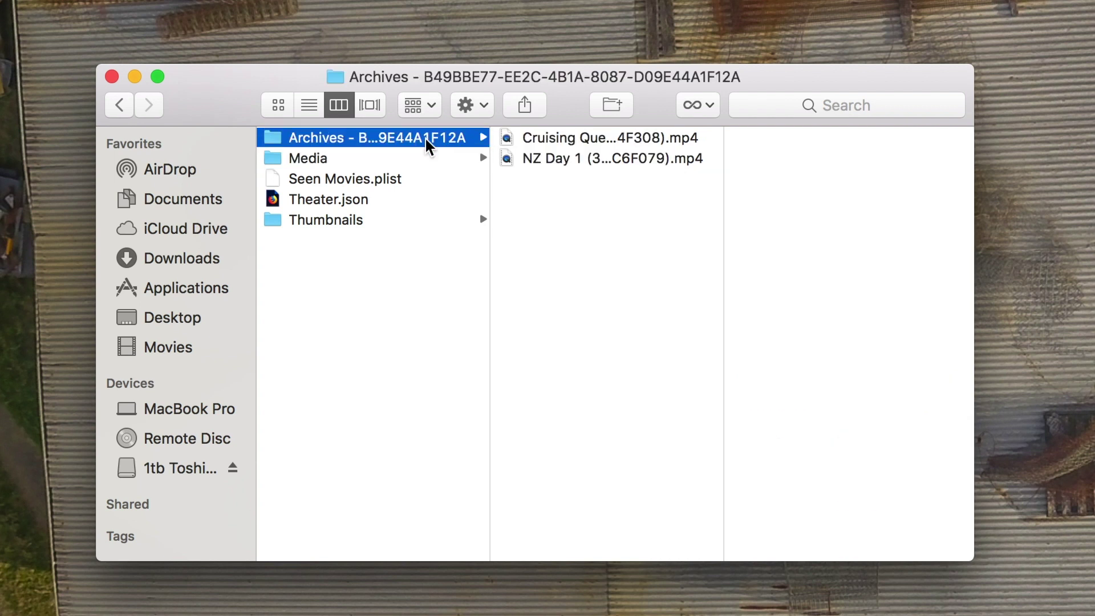
{"action": "left_click", "coordinate": [609, 139]}
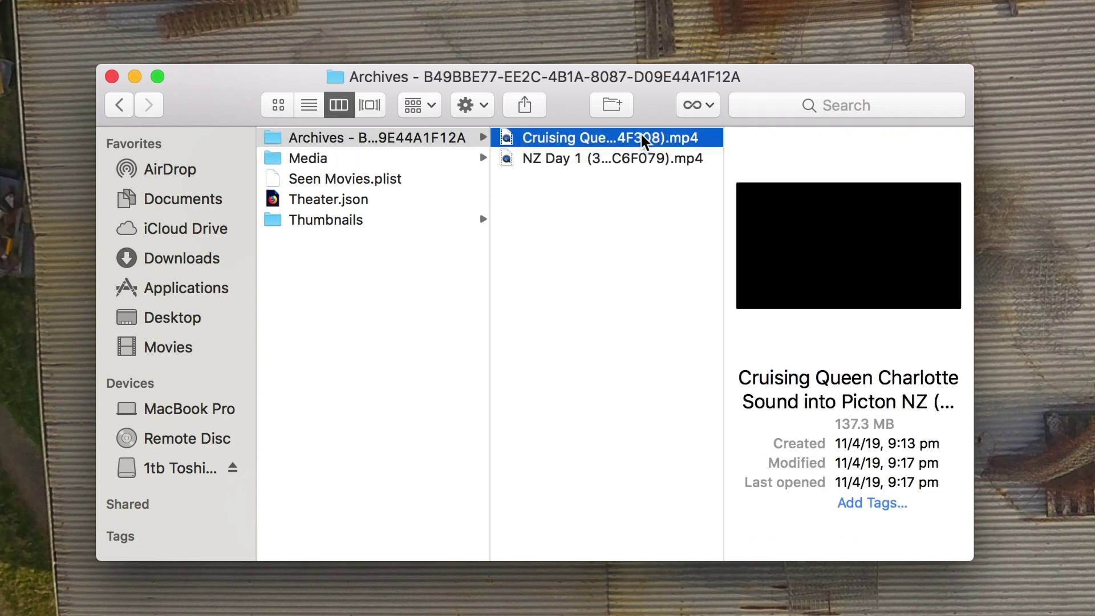
{"action": "double_click", "coordinate": [620, 138]}
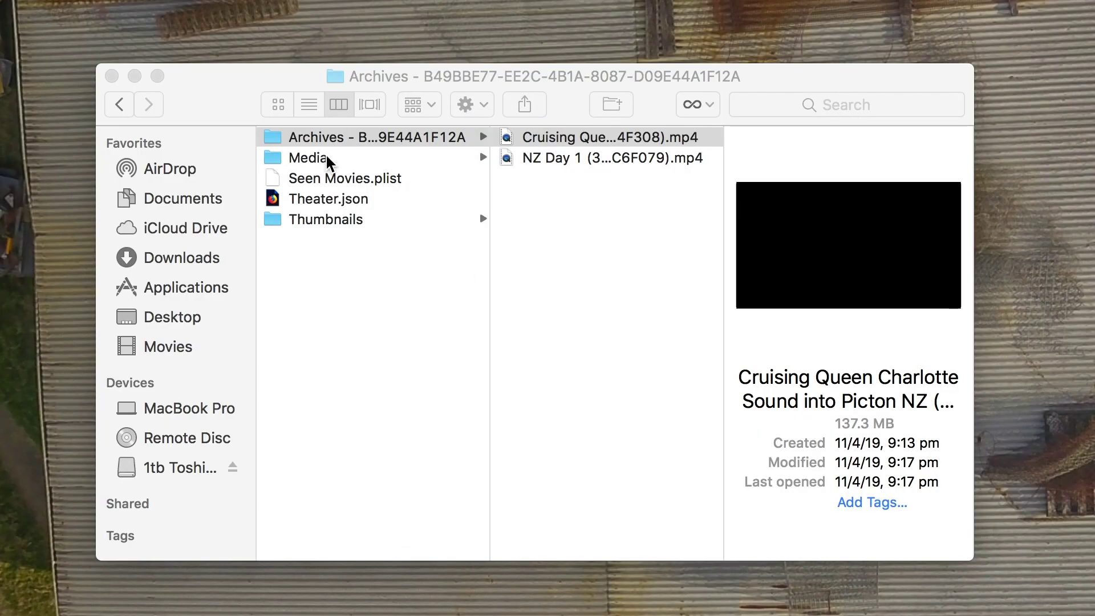
Return to the package's Media folder and select the 404 MB C7359A25 HQ video
{"action": "left_click", "coordinate": [327, 159]}
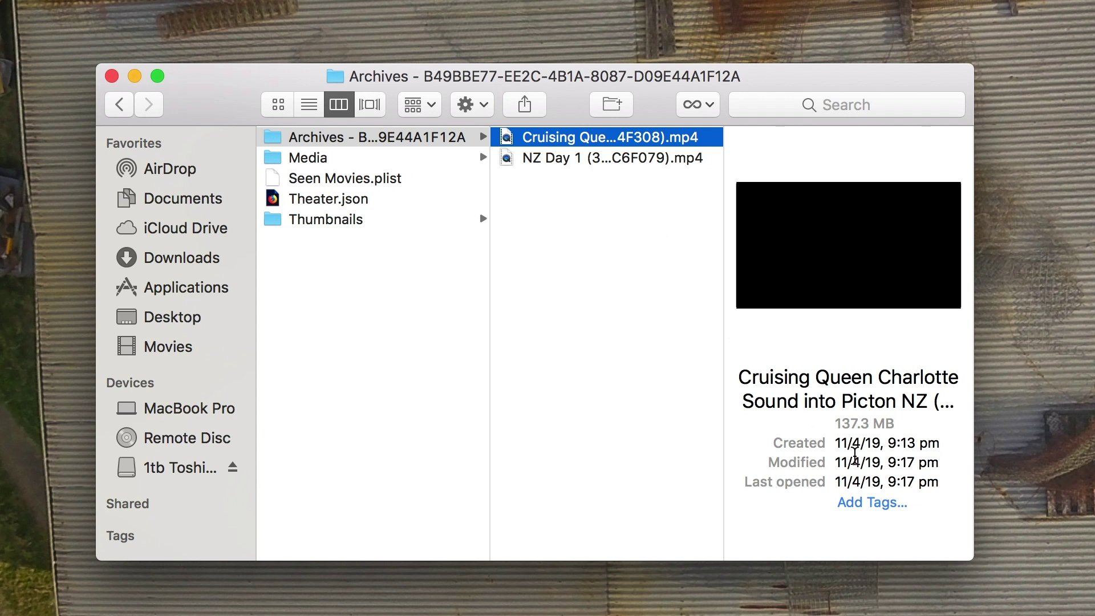
{"action": "left_click", "coordinate": [334, 157]}
{"action": "left_click", "coordinate": [661, 136]}
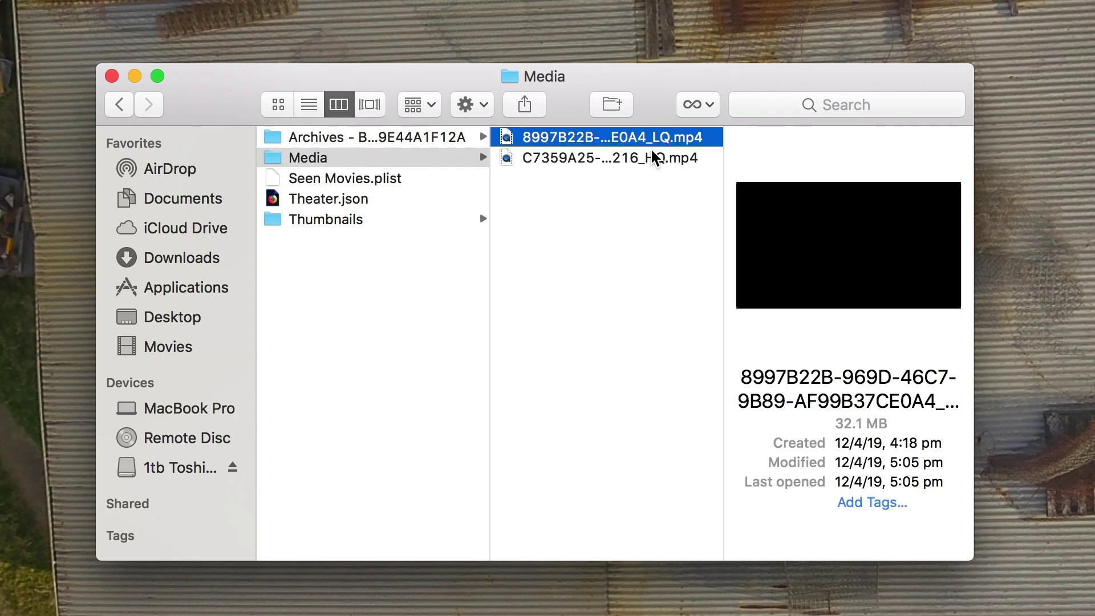
{"action": "left_click", "coordinate": [650, 152]}
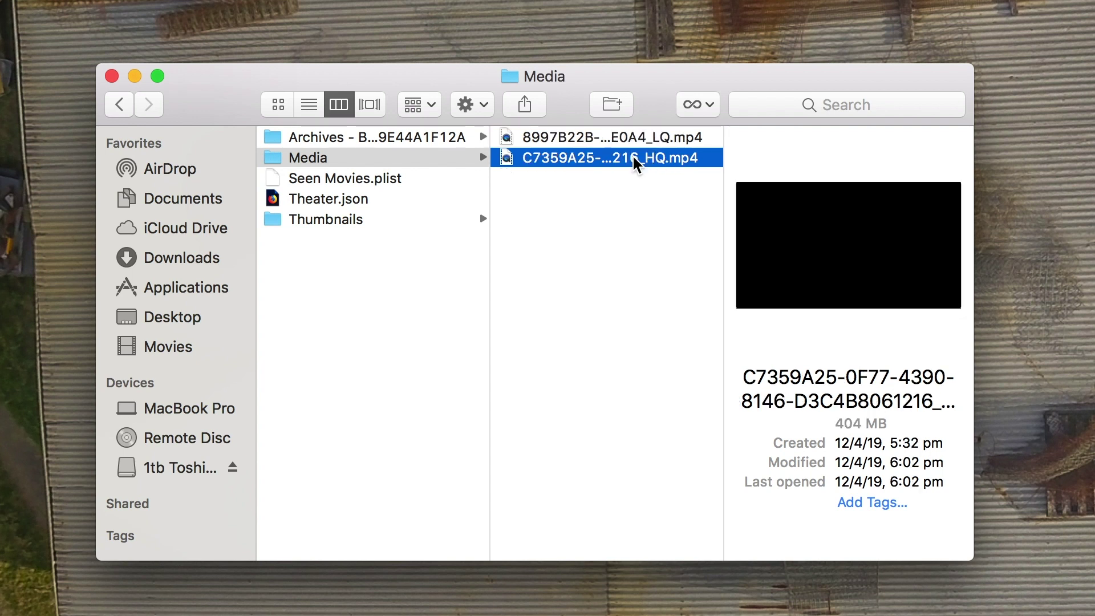
Open the HQ video as NZ Day 10, play it briefly and pause at 00:06
{"action": "double_click", "coordinate": [632, 155]}
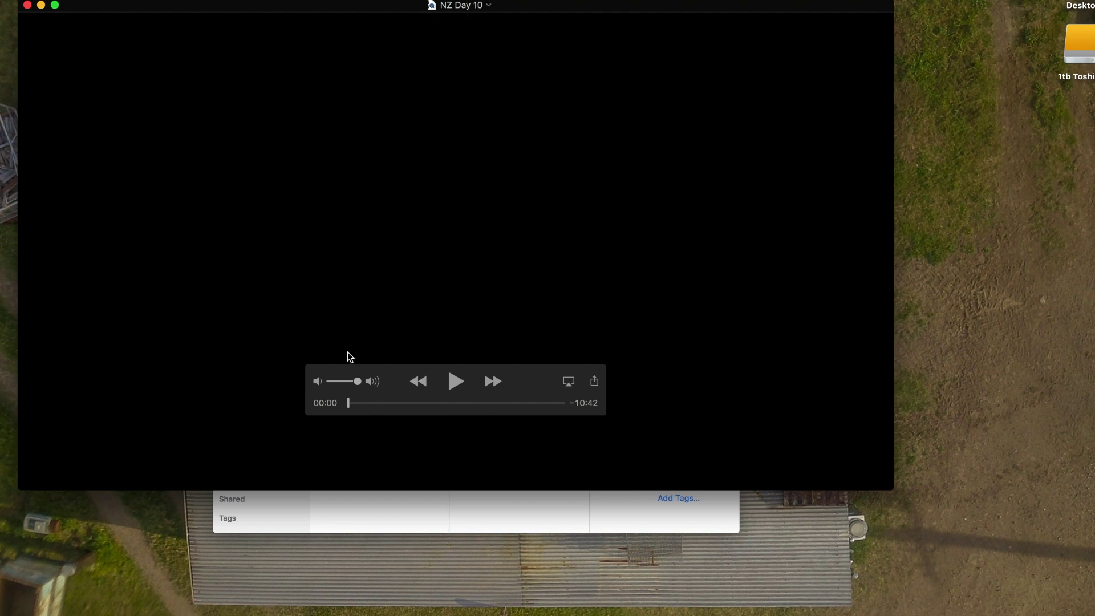
{"action": "left_click", "coordinate": [455, 382]}
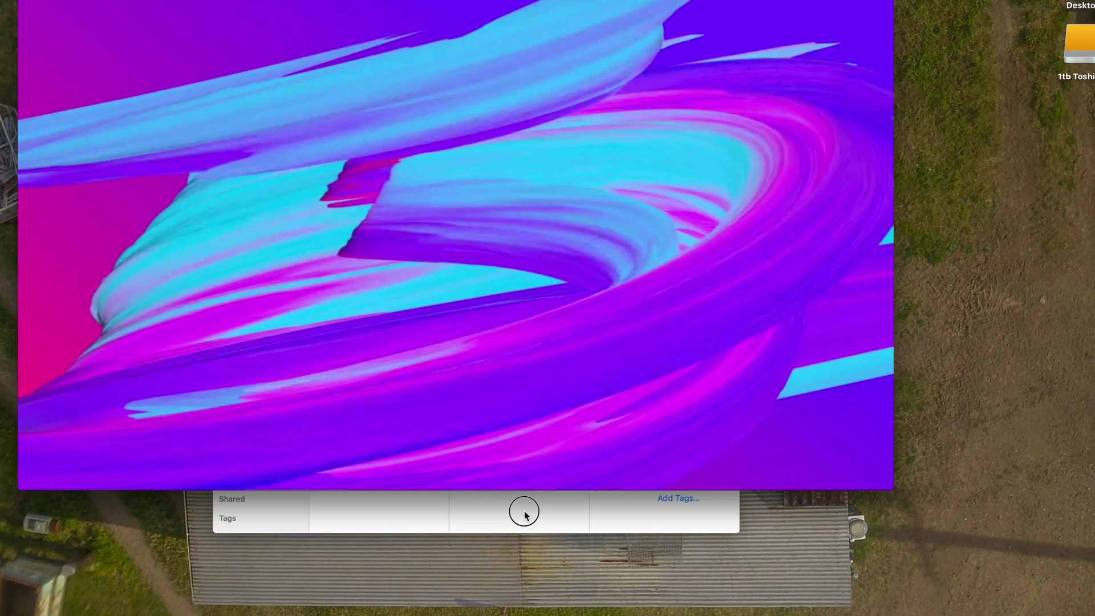
{"action": "left_click", "coordinate": [521, 508]}
{"action": "left_click", "coordinate": [413, 160]}
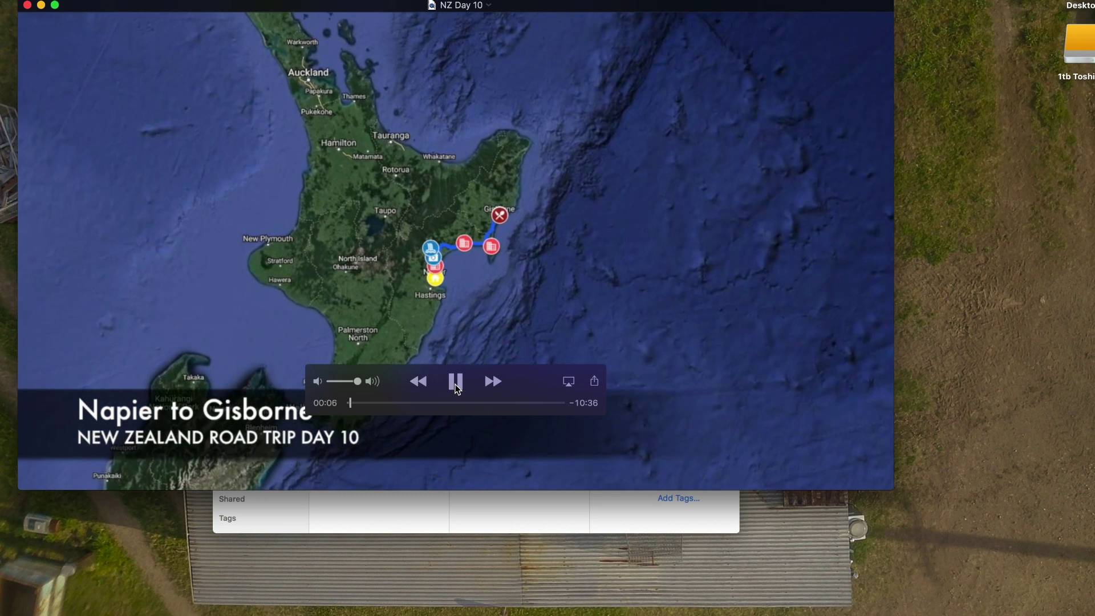
{"action": "left_click", "coordinate": [455, 390]}
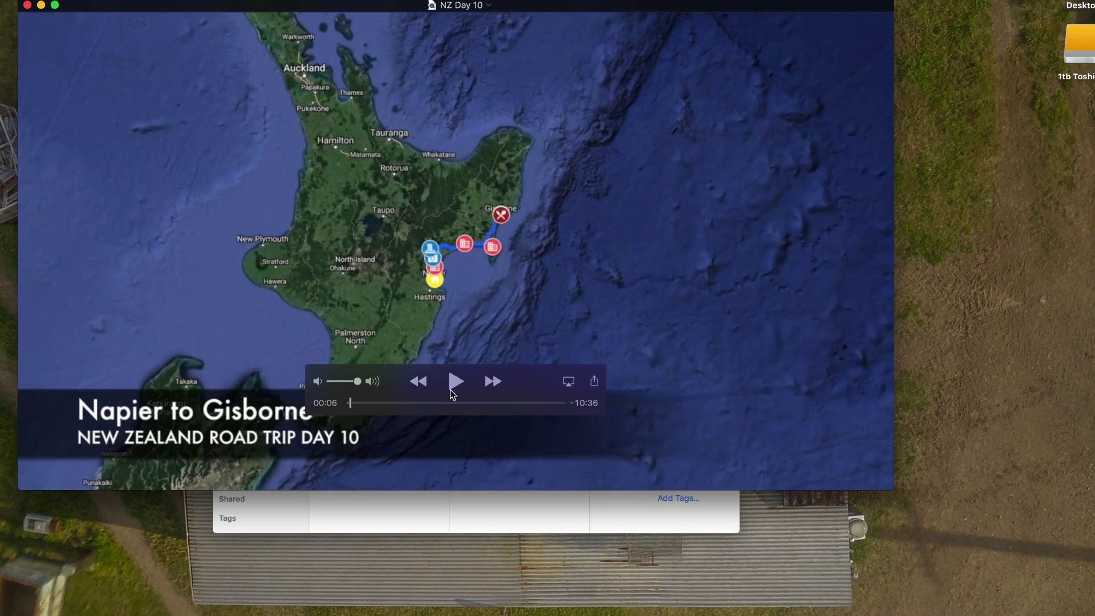
Open LQ.mp4 as NZ Day 1, play it and move its window beside NZ Day 10
{"action": "left_click", "coordinate": [469, 515]}
{"action": "left_click", "coordinate": [515, 279]}
{"action": "double_click", "coordinate": [532, 281]}
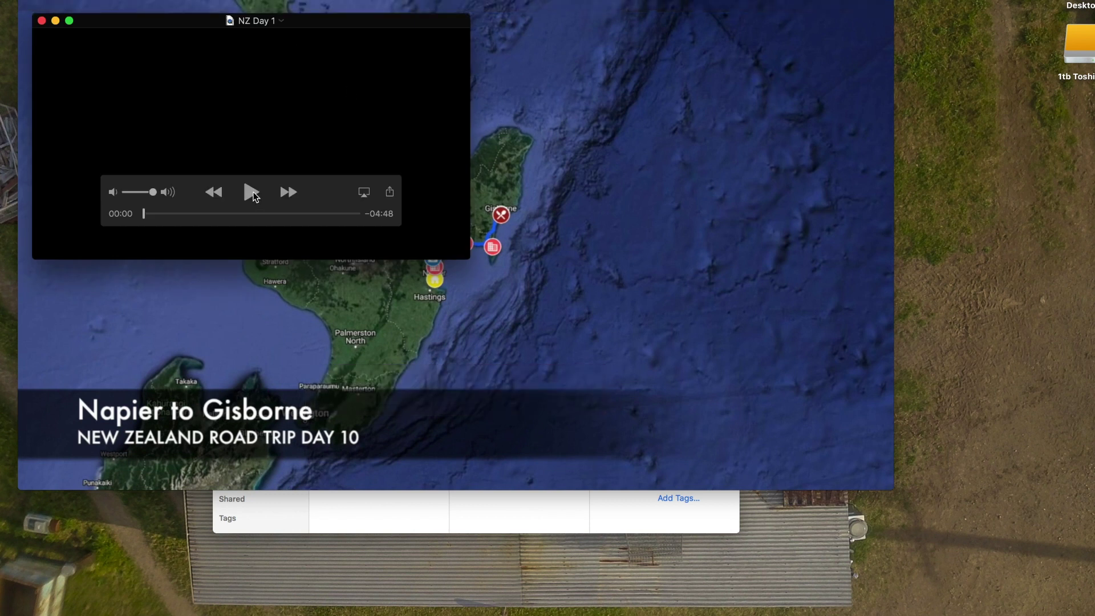
{"action": "left_click", "coordinate": [252, 193]}
{"action": "left_click_drag", "start_coordinate": [197, 25], "coordinate": [786, 136]}
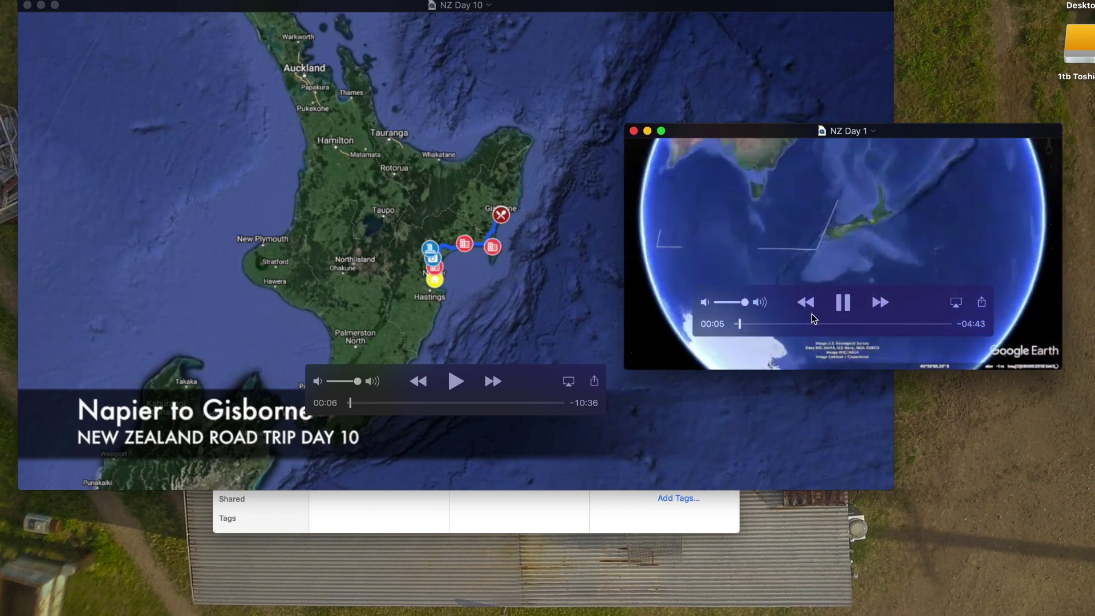
Close the NZ Day 1 player and view the Cruising Queen Charlotte video in Archives
{"action": "left_click", "coordinate": [634, 131]}
{"action": "left_click", "coordinate": [566, 516]}
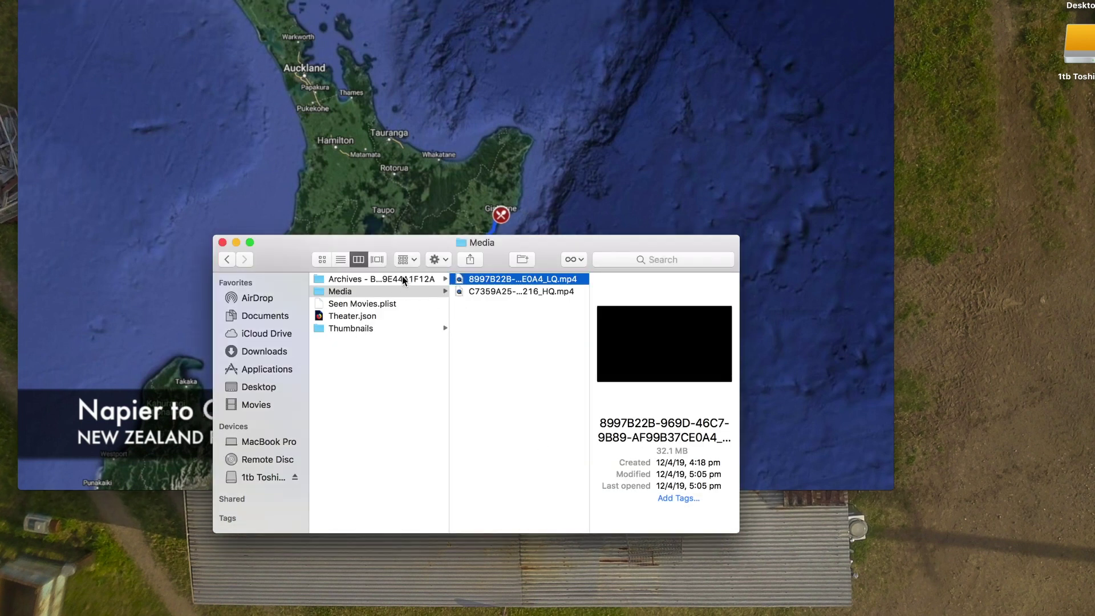
{"action": "left_click", "coordinate": [406, 279]}
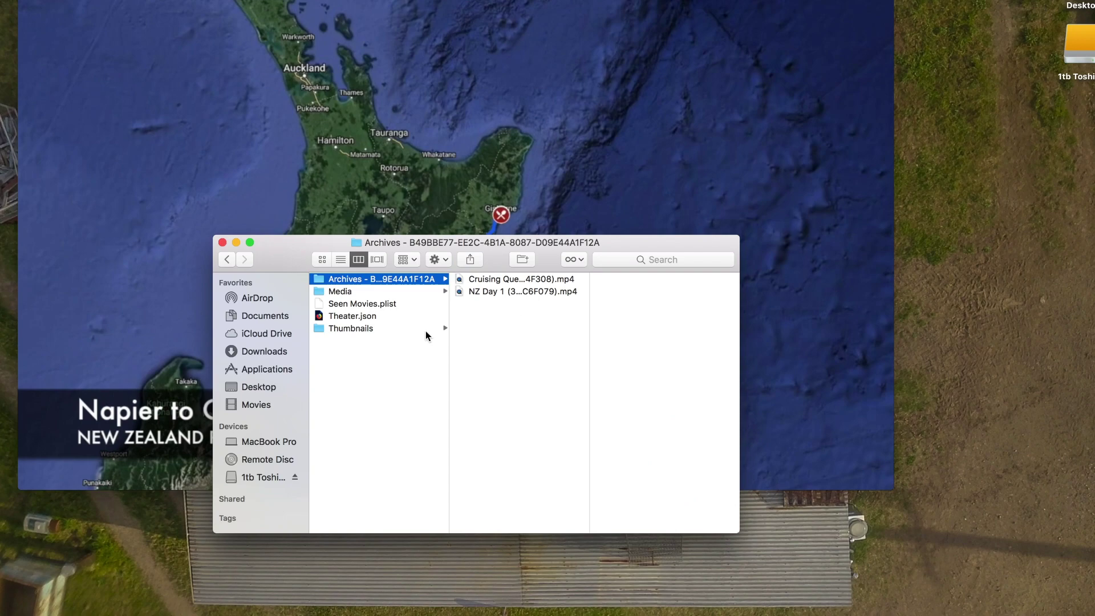
{"action": "left_click", "coordinate": [507, 278]}
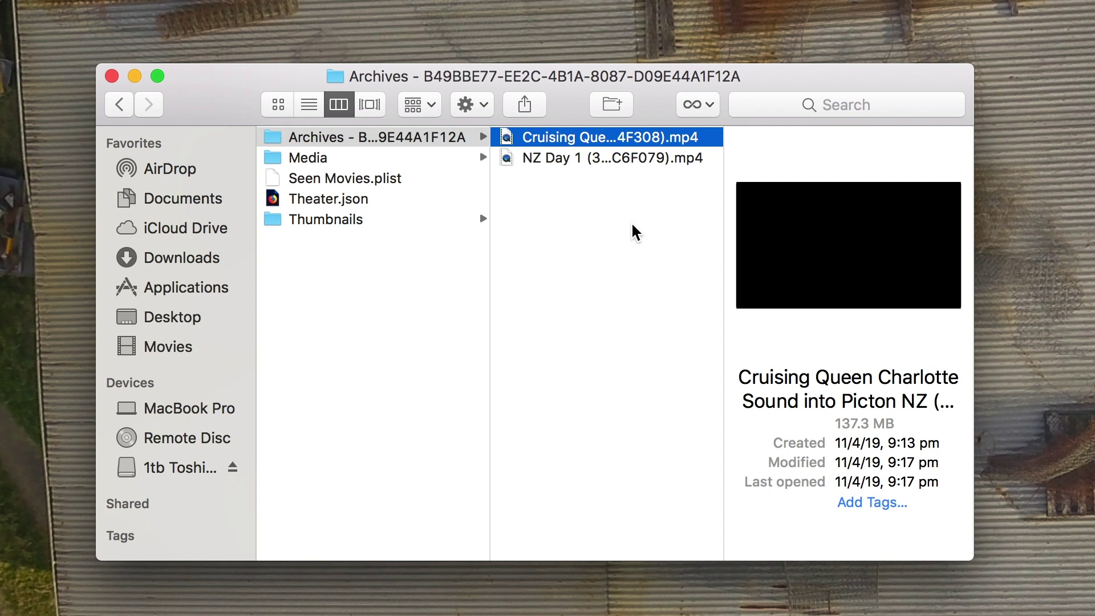
Switch between the Media and Archives folders, ending on the Archives mp4 list
{"action": "left_click", "coordinate": [391, 158]}
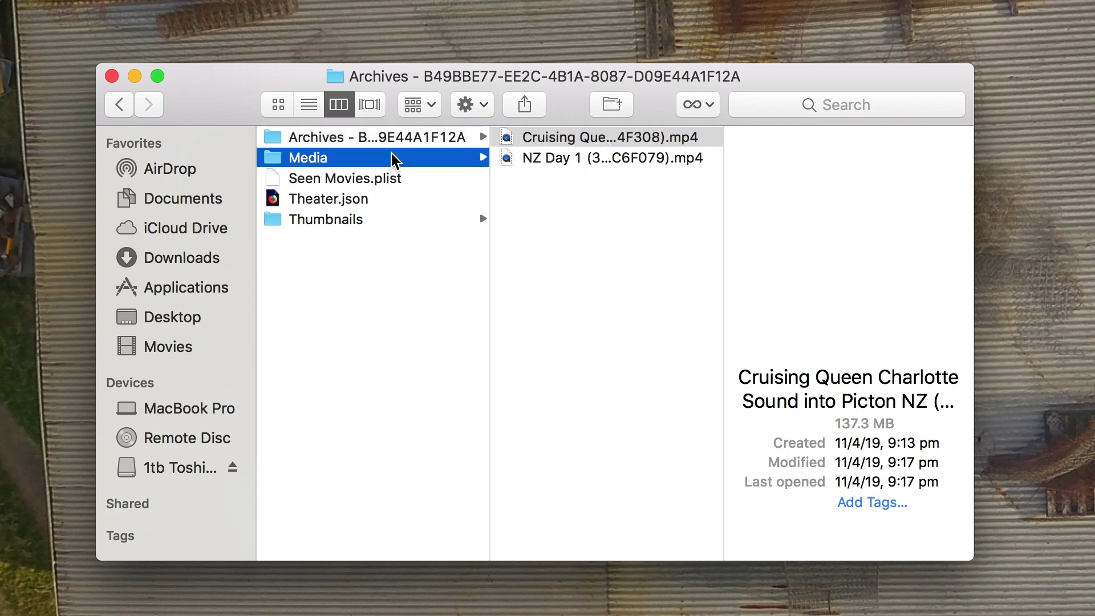
{"action": "left_click", "coordinate": [594, 159]}
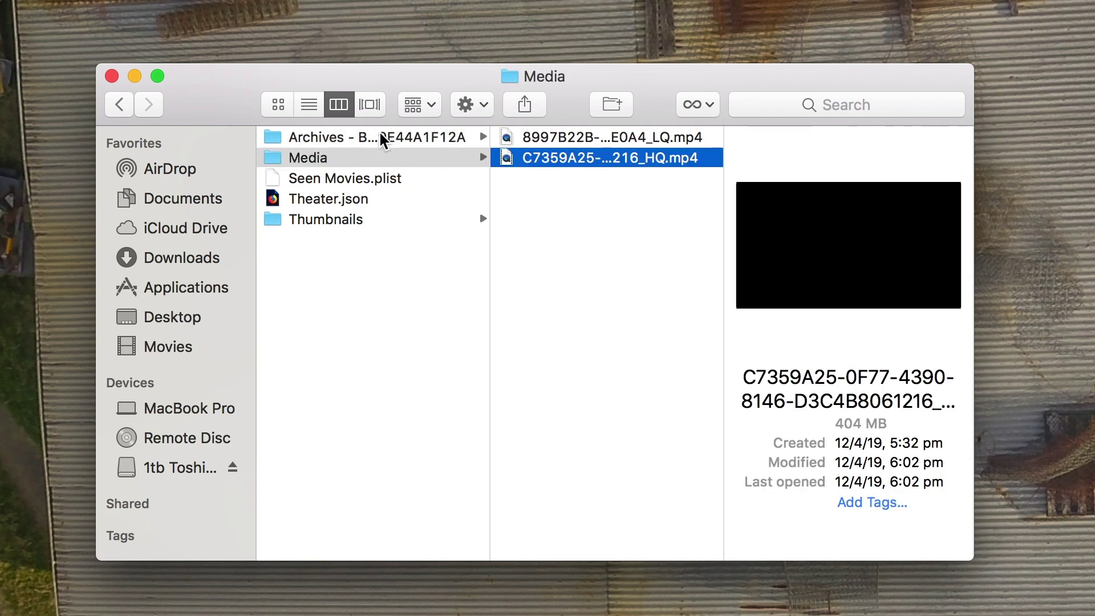
{"action": "key", "text": "Left"}
{"action": "key", "text": "Up"}
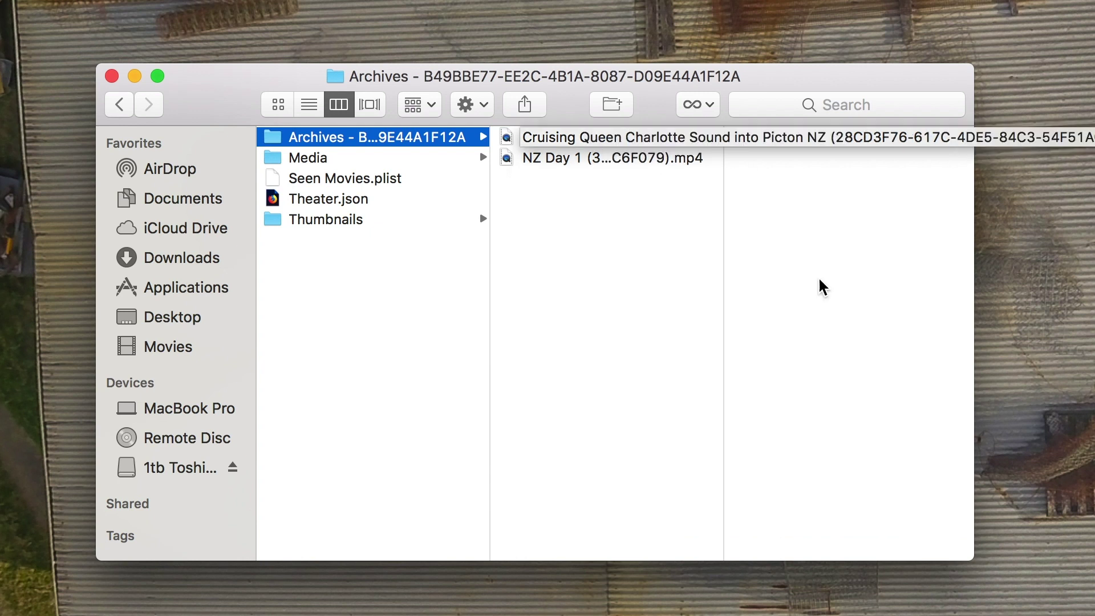
{"action": "left_click", "coordinate": [456, 158]}
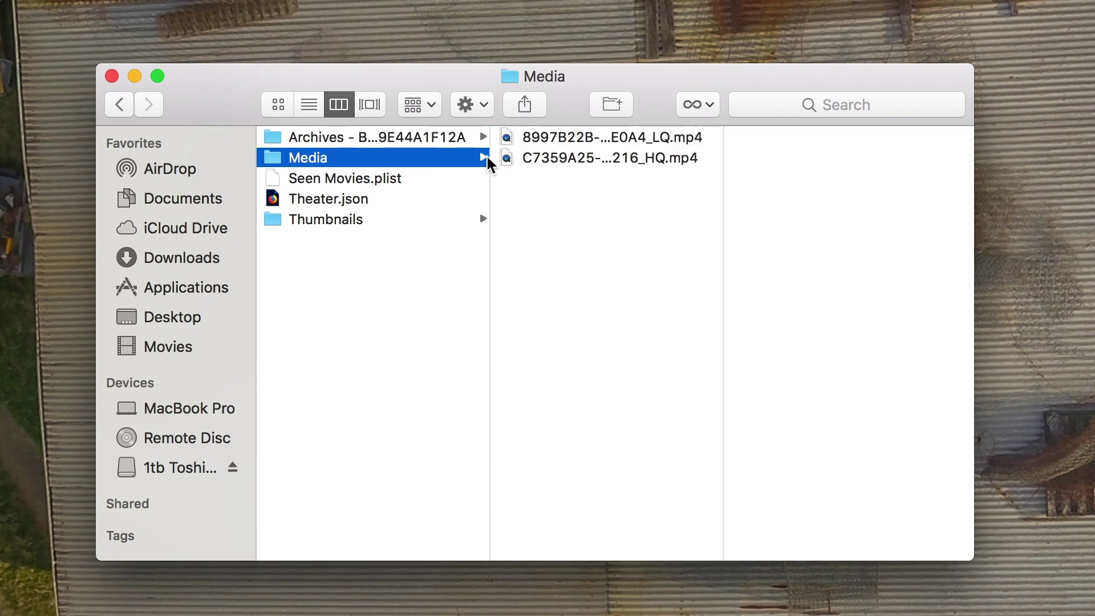
{"action": "left_click", "coordinate": [400, 140]}
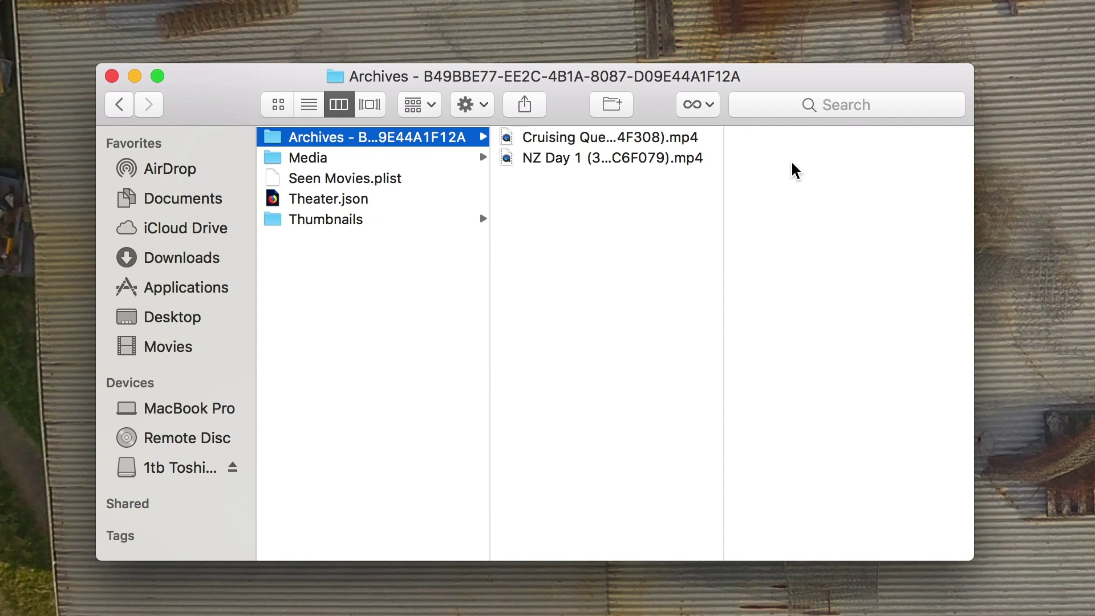
Copy the NZ Day 1 mp4 from Archives and paste it onto the Desktop
{"action": "right_click", "coordinate": [683, 163]}
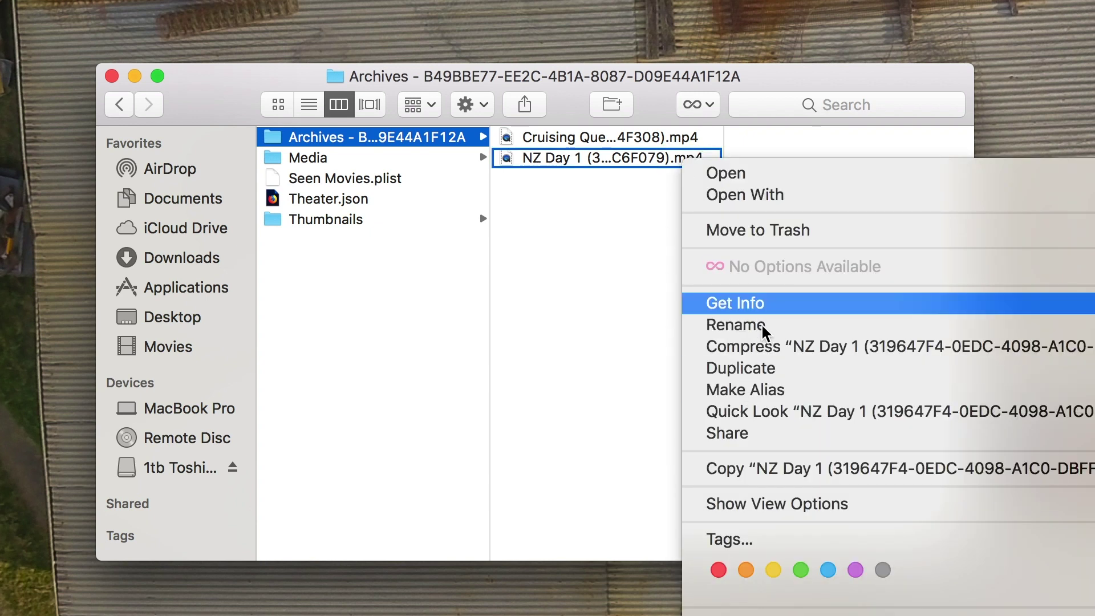
{"action": "left_click", "coordinate": [739, 469]}
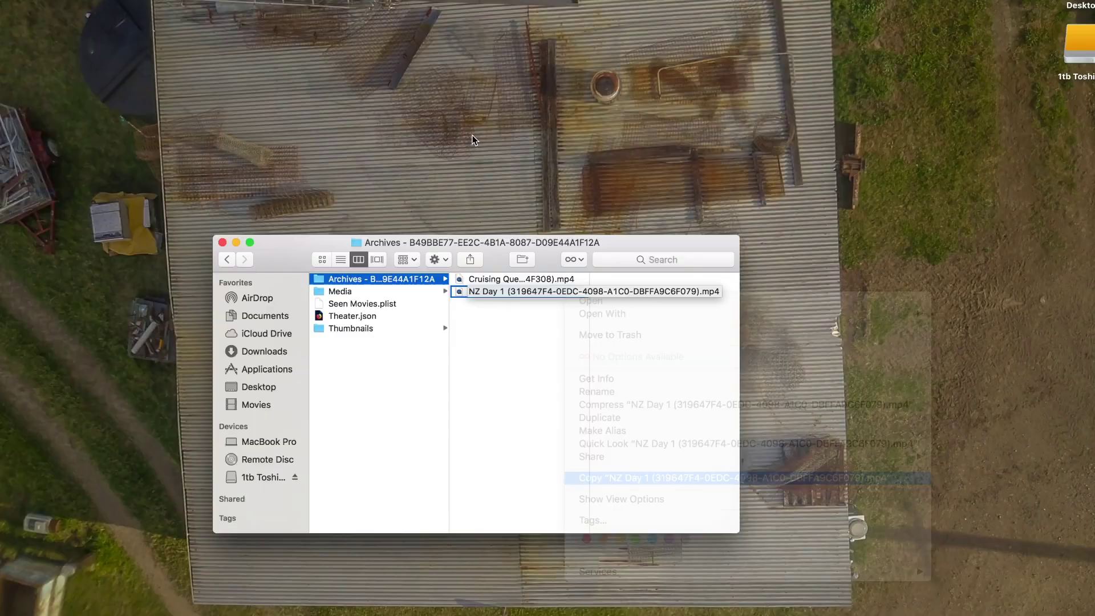
{"action": "right_click", "coordinate": [471, 112]}
{"action": "left_click", "coordinate": [515, 190]}
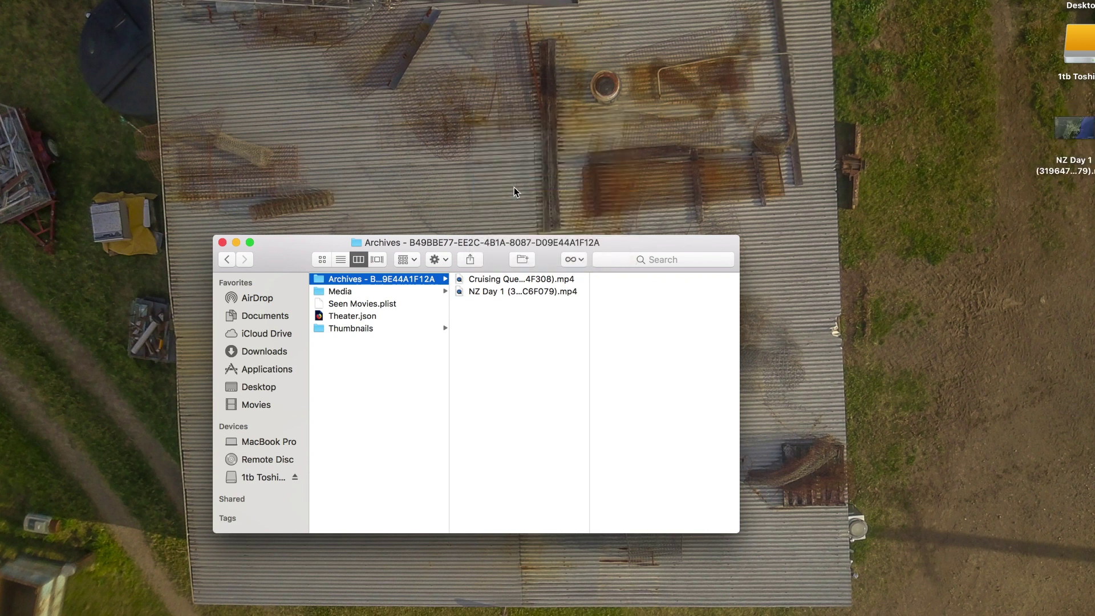
{"action": "left_click", "coordinate": [374, 295]}
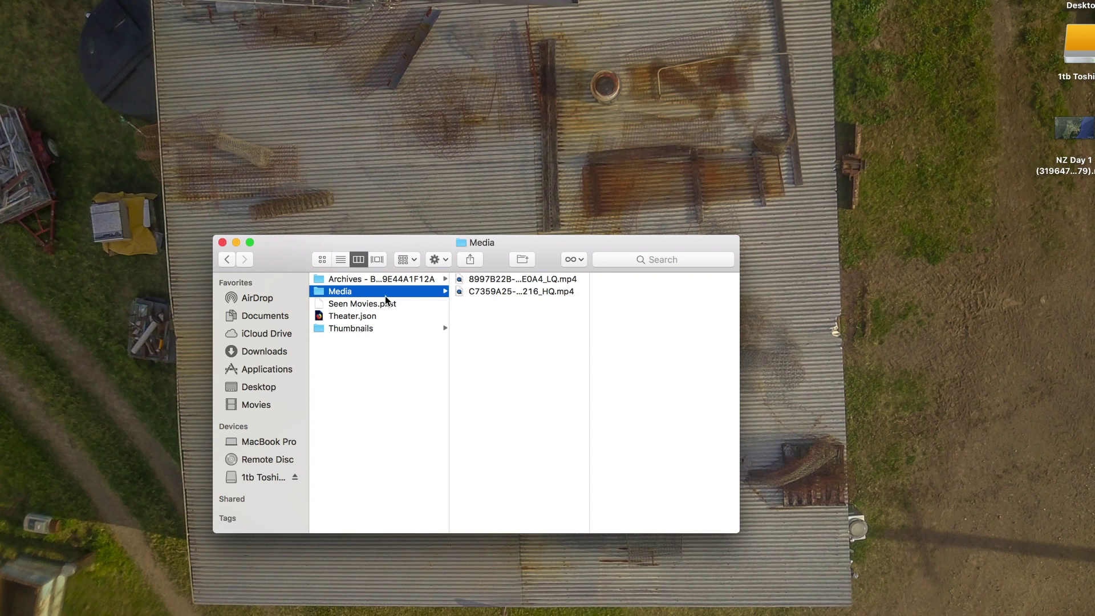
{"action": "left_click", "coordinate": [372, 331]}
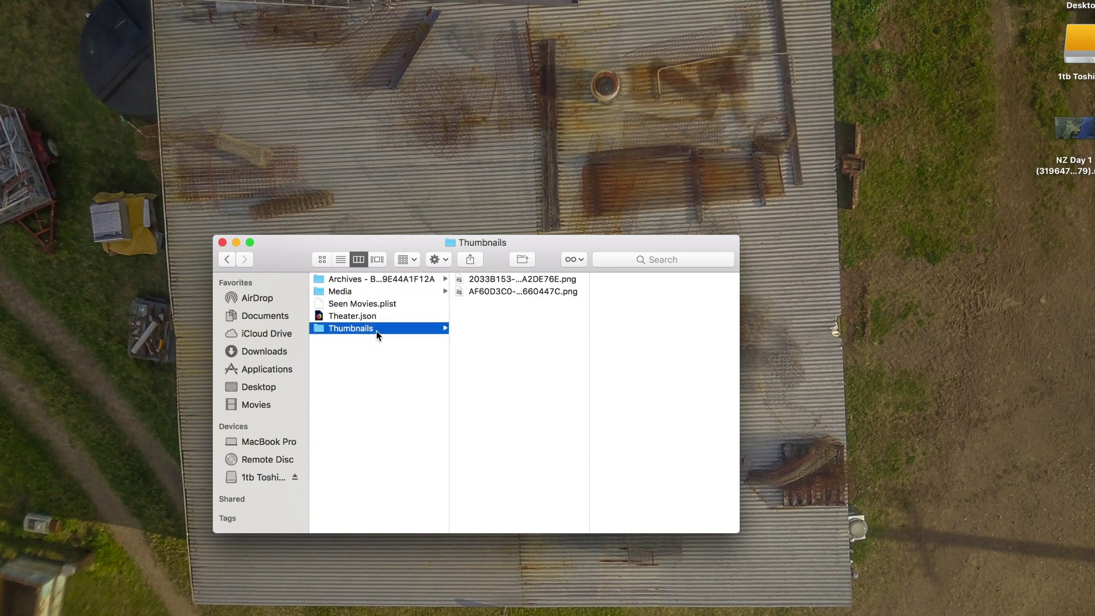
{"action": "left_click", "coordinate": [558, 292]}
{"action": "key", "text": "Up"}
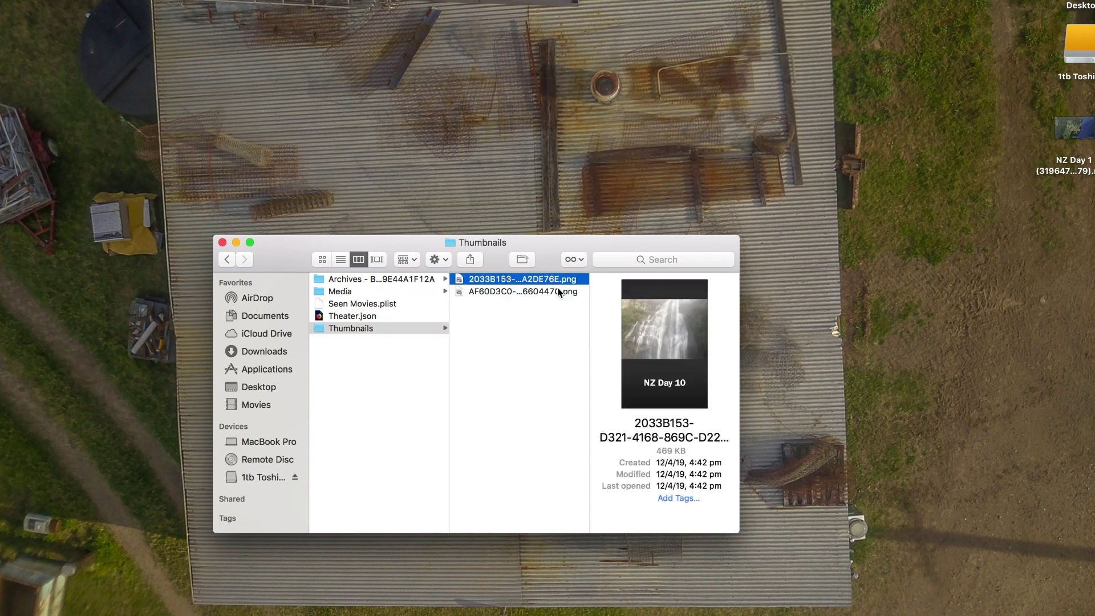
{"action": "key", "text": "space"}
{"action": "key", "text": "Down"}
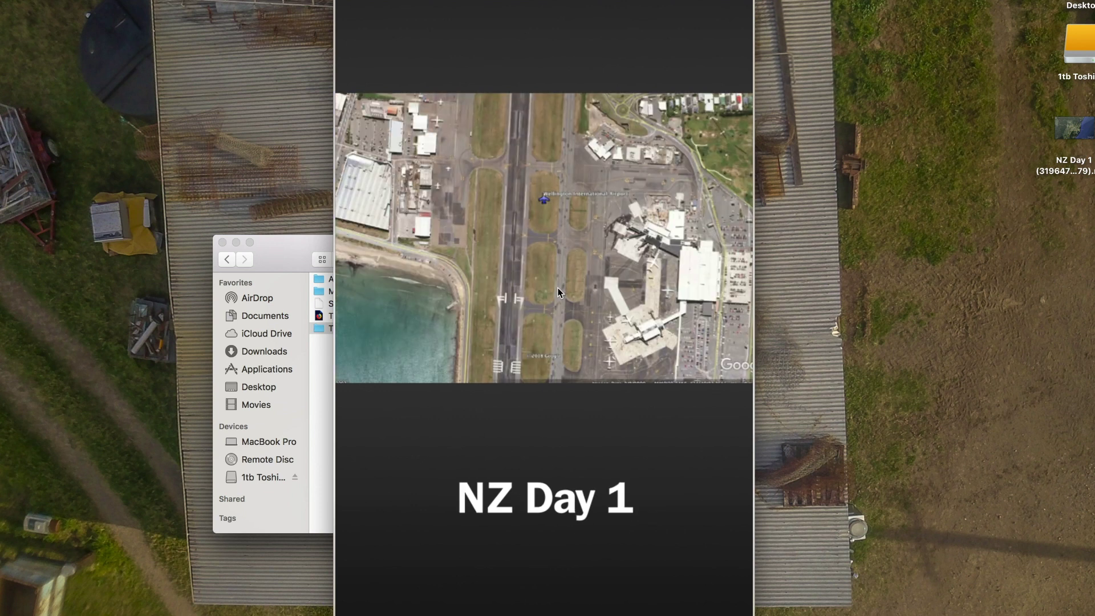
{"action": "key", "text": "space"}
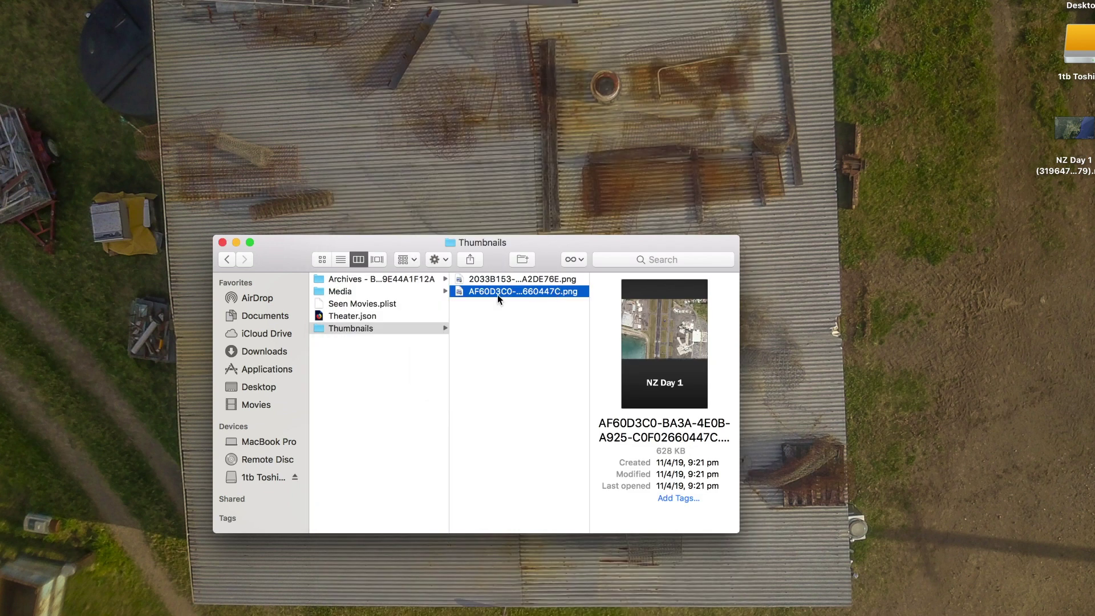
{"action": "left_click", "coordinate": [363, 353]}
{"action": "left_click", "coordinate": [359, 293]}
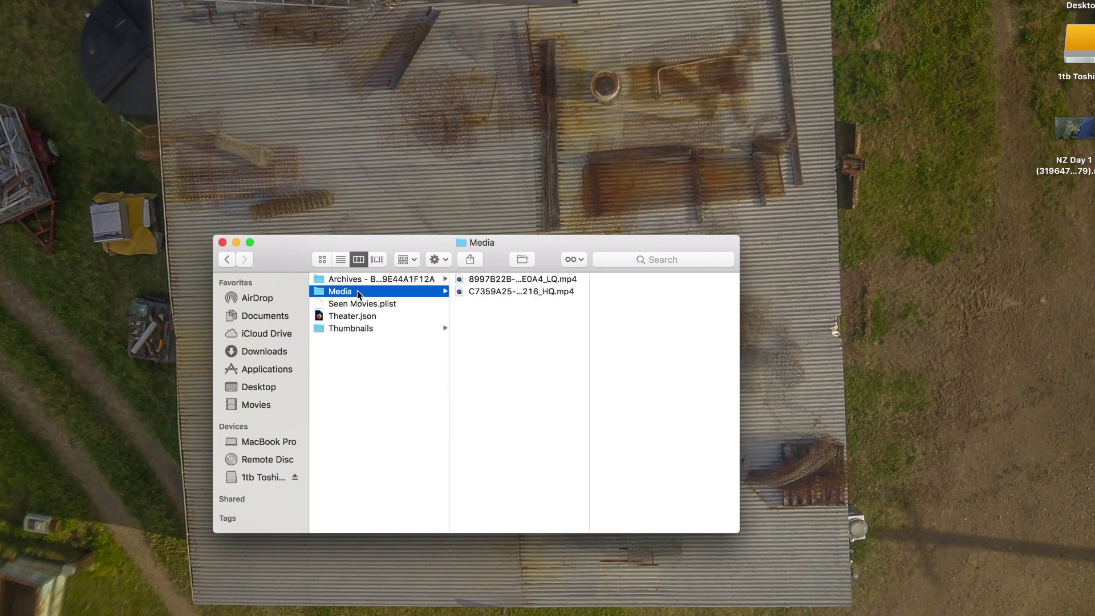